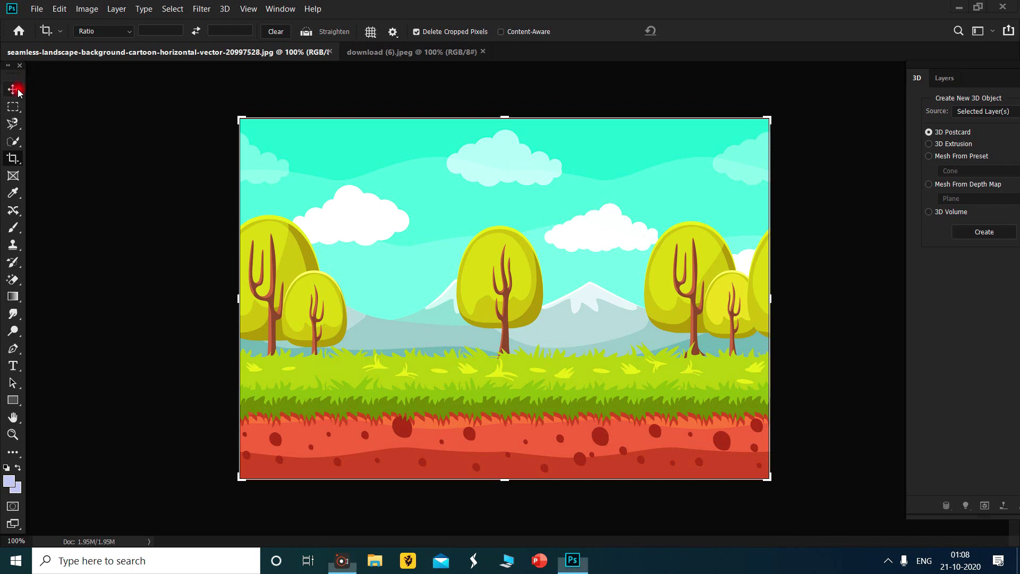
Step: Outline the central tree with the Content-Aware Move tool and shift it about 0.61 in to the right
{"action": "key", "text": "j"}
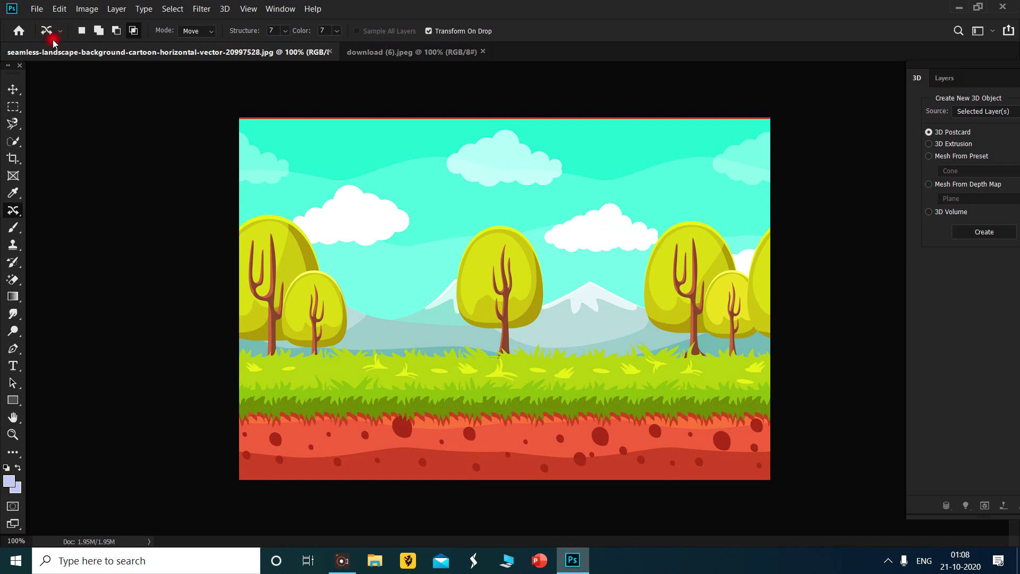
{"action": "right_click", "coordinate": [16, 217]}
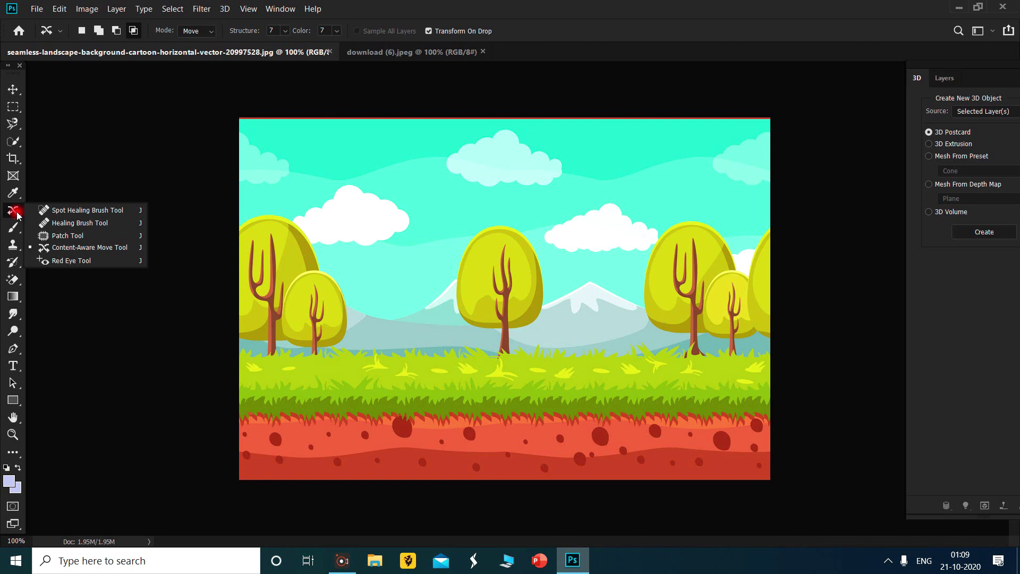
{"action": "mouse_move", "coordinate": [18, 215]}
{"action": "left_mouse_down"}
{"action": "mouse_move", "coordinate": [46, 210]}
{"action": "mouse_move", "coordinate": [18, 215]}
{"action": "left_mouse_up"}
{"action": "left_click", "coordinate": [17, 216]}
{"action": "left_click_drag", "start_coordinate": [18, 216], "coordinate": [65, 242]}
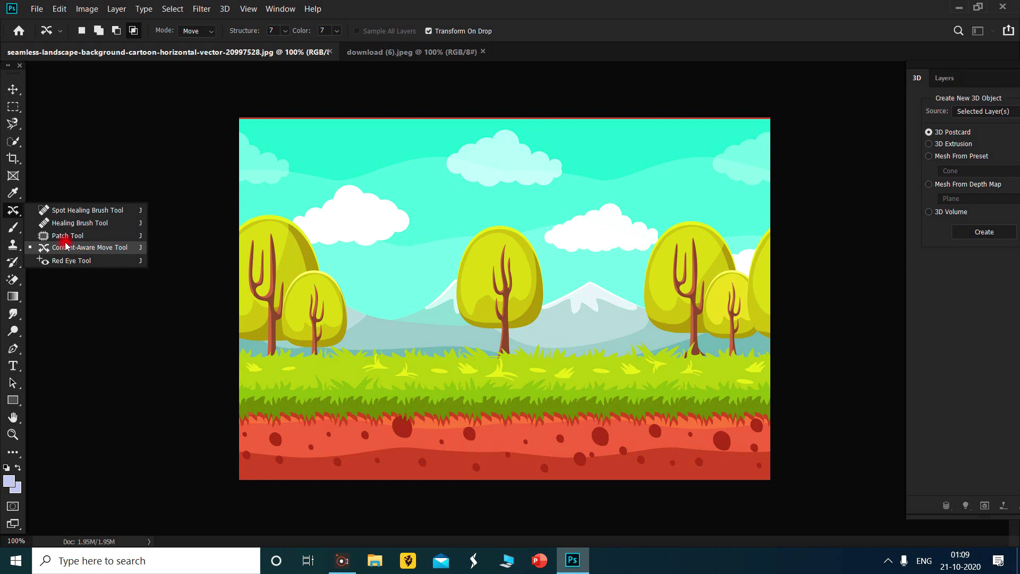
{"action": "left_click", "coordinate": [65, 241]}
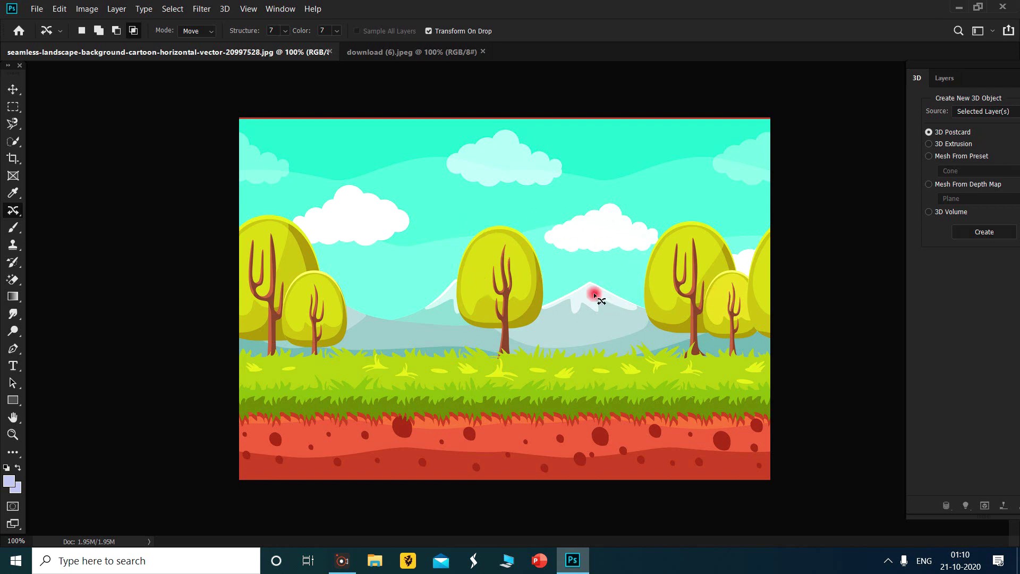
{"action": "mouse_move", "coordinate": [484, 223]}
{"action": "left_mouse_down"}
{"action": "mouse_move", "coordinate": [454, 270]}
{"action": "mouse_move", "coordinate": [457, 313]}
{"action": "mouse_move", "coordinate": [497, 336]}
{"action": "mouse_move", "coordinate": [498, 385]}
{"action": "mouse_move", "coordinate": [553, 308]}
{"action": "mouse_move", "coordinate": [545, 249]}
{"action": "mouse_move", "coordinate": [498, 186]}
{"action": "left_mouse_up"}
{"action": "left_click_drag", "start_coordinate": [483, 224], "coordinate": [483, 226]}
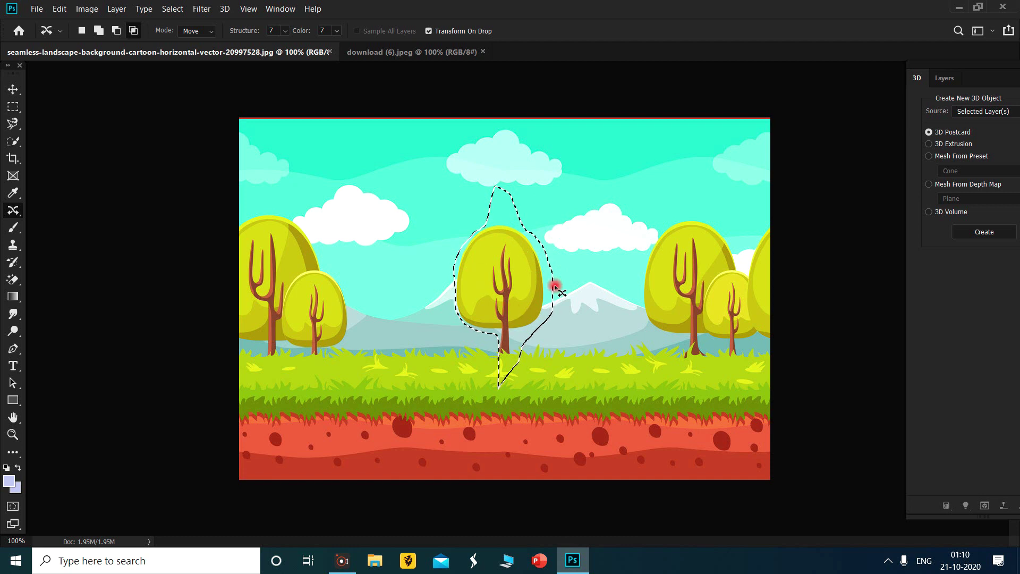
{"action": "left_click_drag", "start_coordinate": [507, 246], "coordinate": [604, 263]}
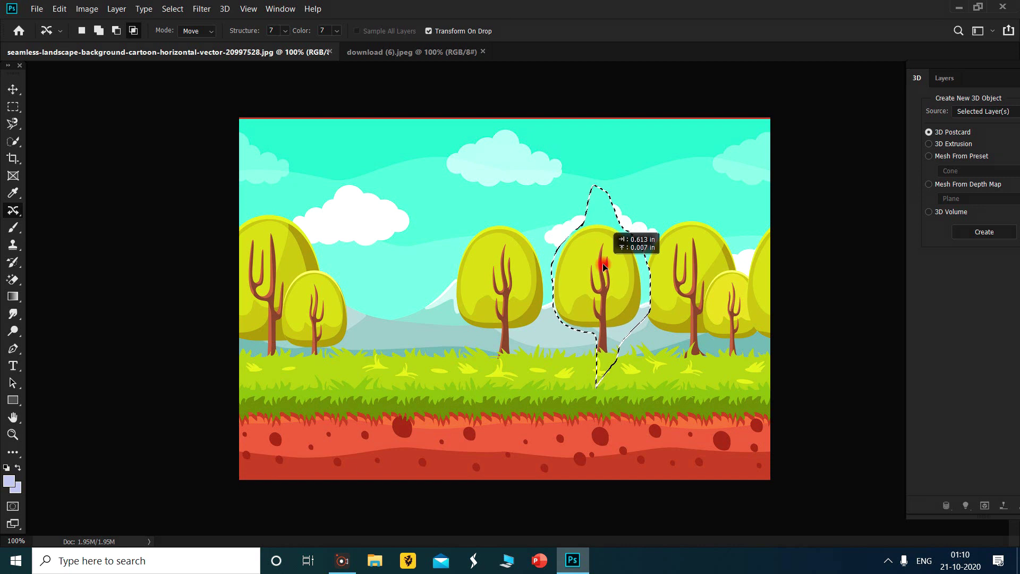
{"action": "left_click_drag", "start_coordinate": [604, 265], "coordinate": [604, 264]}
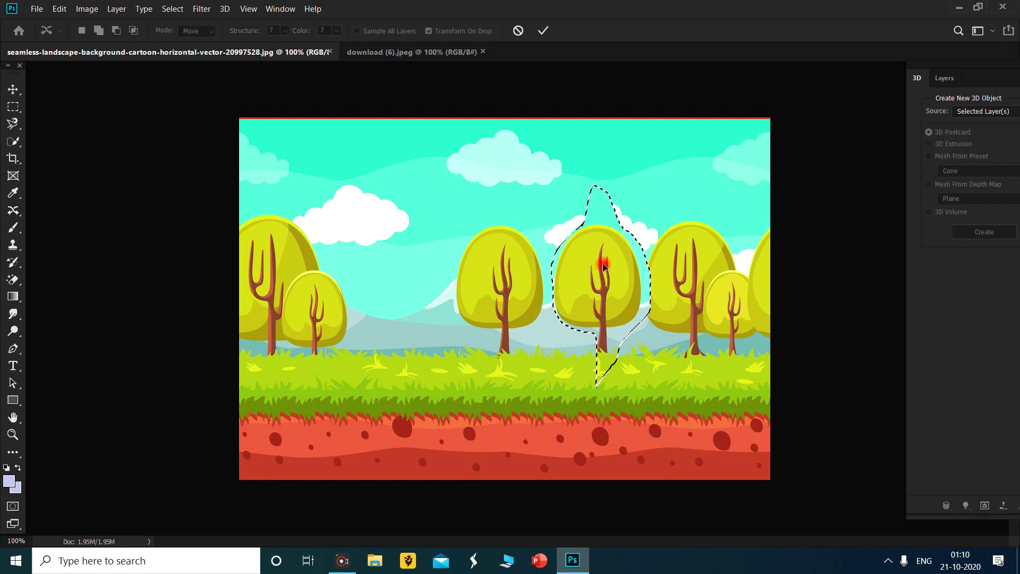
{"action": "left_click", "coordinate": [545, 30]}
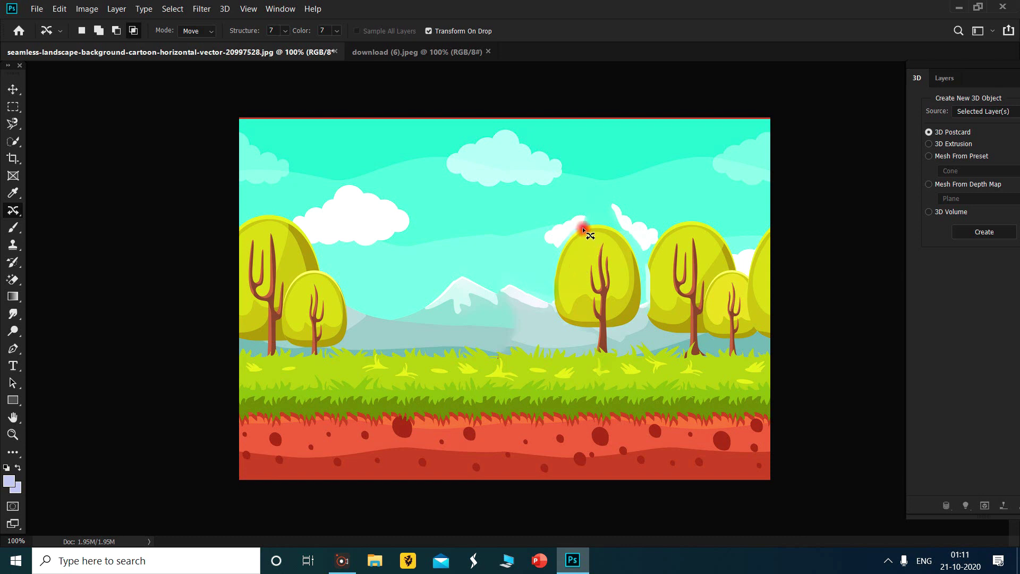
{"action": "mouse_move", "coordinate": [551, 287]}
{"action": "left_mouse_down"}
{"action": "mouse_move", "coordinate": [553, 318]}
{"action": "mouse_move", "coordinate": [598, 352]}
{"action": "mouse_move", "coordinate": [645, 316]}
{"action": "left_mouse_up"}
{"action": "mouse_move", "coordinate": [636, 244]}
{"action": "left_mouse_down"}
{"action": "mouse_move", "coordinate": [606, 221]}
{"action": "mouse_move", "coordinate": [577, 229]}
{"action": "left_mouse_up"}
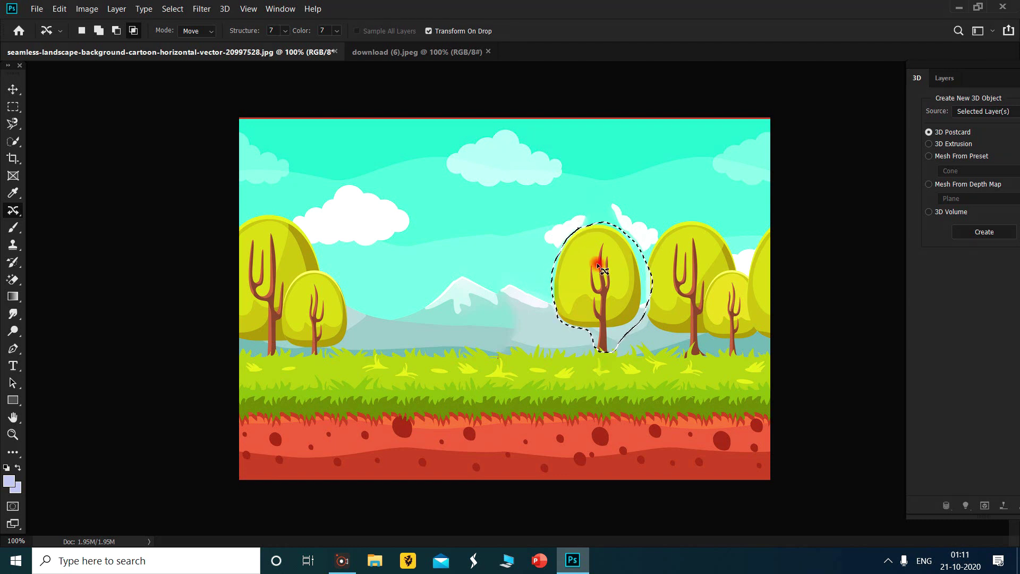
{"action": "left_click_drag", "start_coordinate": [599, 268], "coordinate": [477, 269]}
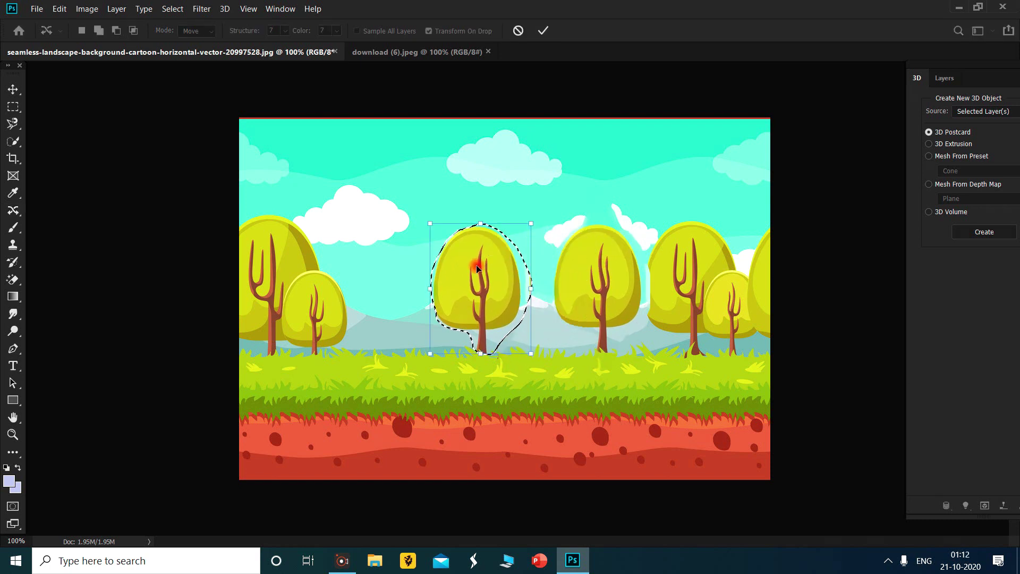
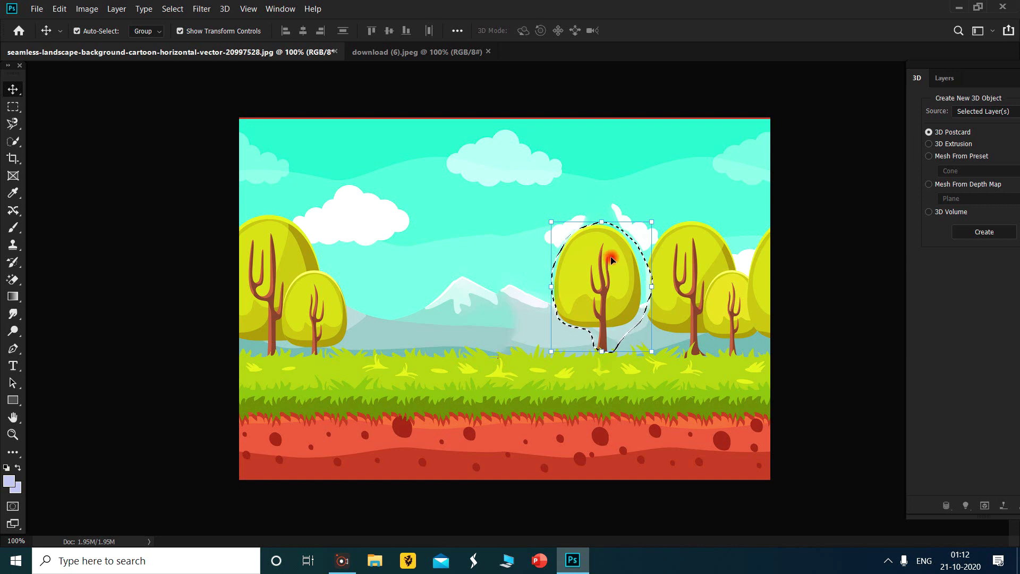
{"action": "key", "text": "ctrl+d"}
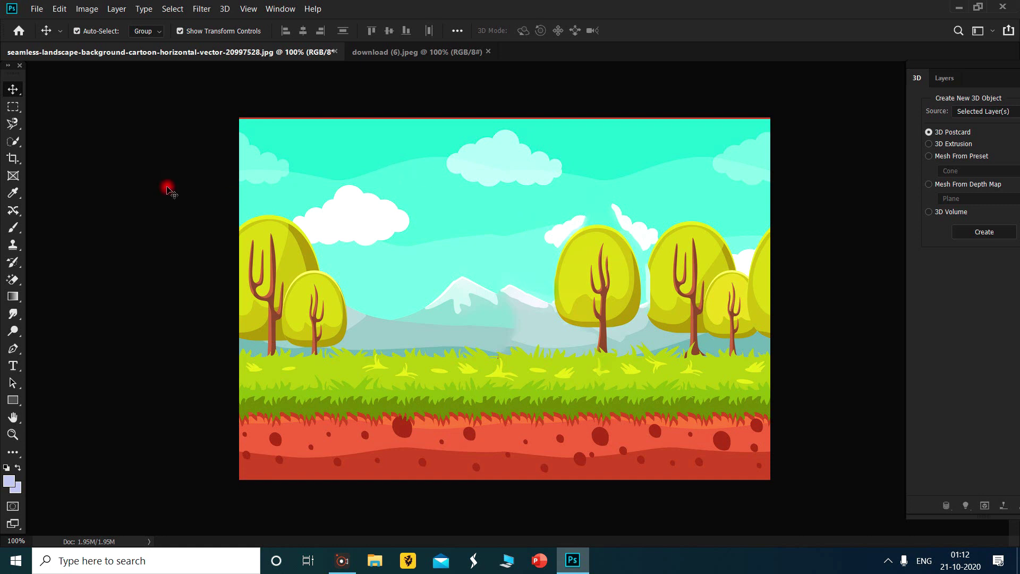
Step: Try to outline the shifted tree again and move it back toward the mountains with Content-Aware Move
{"action": "left_click", "coordinate": [19, 211]}
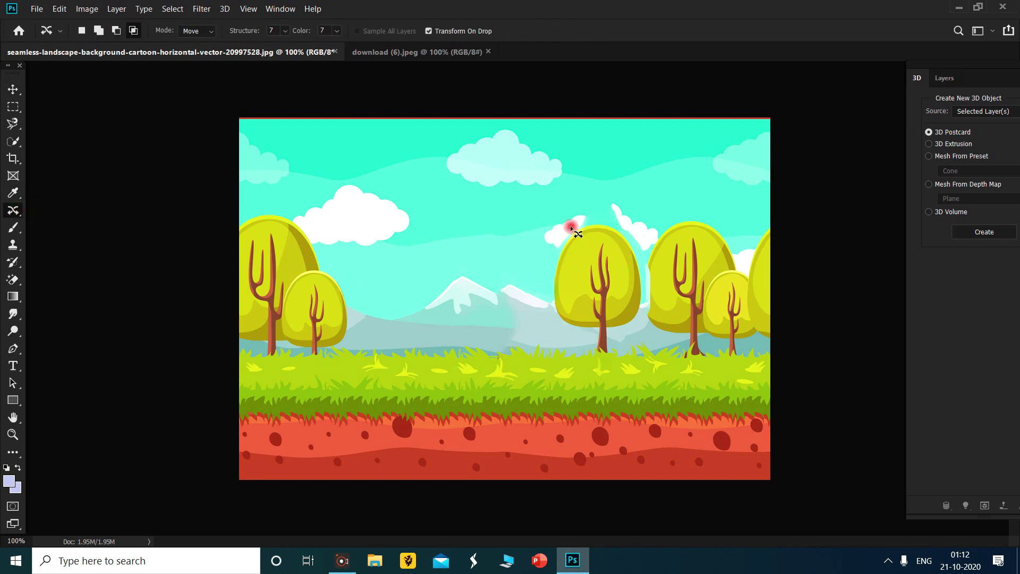
{"action": "mouse_move", "coordinate": [566, 228]}
{"action": "left_mouse_down"}
{"action": "mouse_move", "coordinate": [551, 304]}
{"action": "mouse_move", "coordinate": [560, 320]}
{"action": "mouse_move", "coordinate": [594, 335]}
{"action": "mouse_move", "coordinate": [598, 375]}
{"action": "mouse_move", "coordinate": [612, 377]}
{"action": "mouse_move", "coordinate": [641, 323]}
{"action": "mouse_move", "coordinate": [642, 275]}
{"action": "mouse_move", "coordinate": [635, 247]}
{"action": "mouse_move", "coordinate": [590, 197]}
{"action": "mouse_move", "coordinate": [574, 201]}
{"action": "mouse_move", "coordinate": [565, 237]}
{"action": "left_mouse_up"}
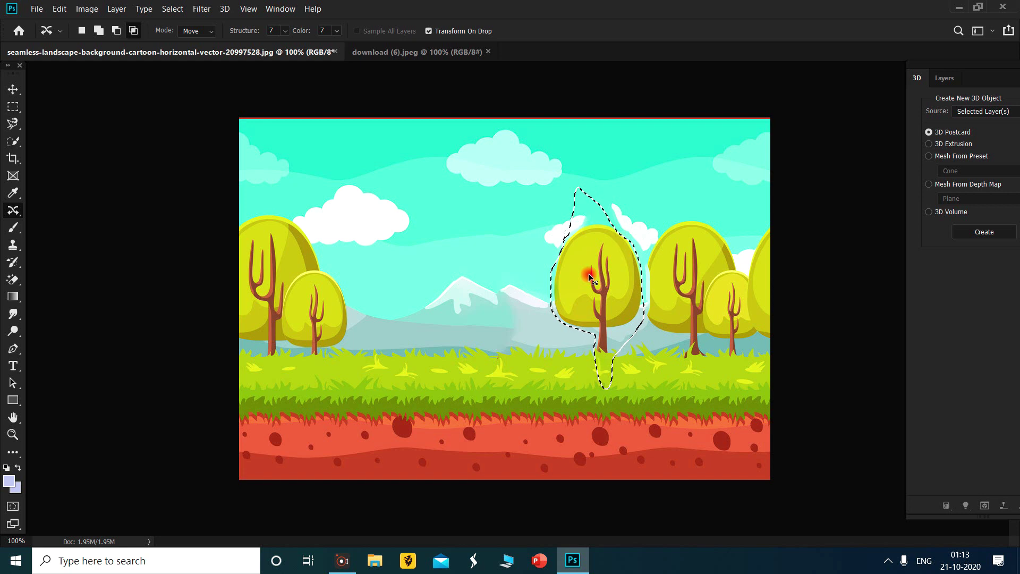
{"action": "left_click_drag", "start_coordinate": [588, 274], "coordinate": [588, 277]}
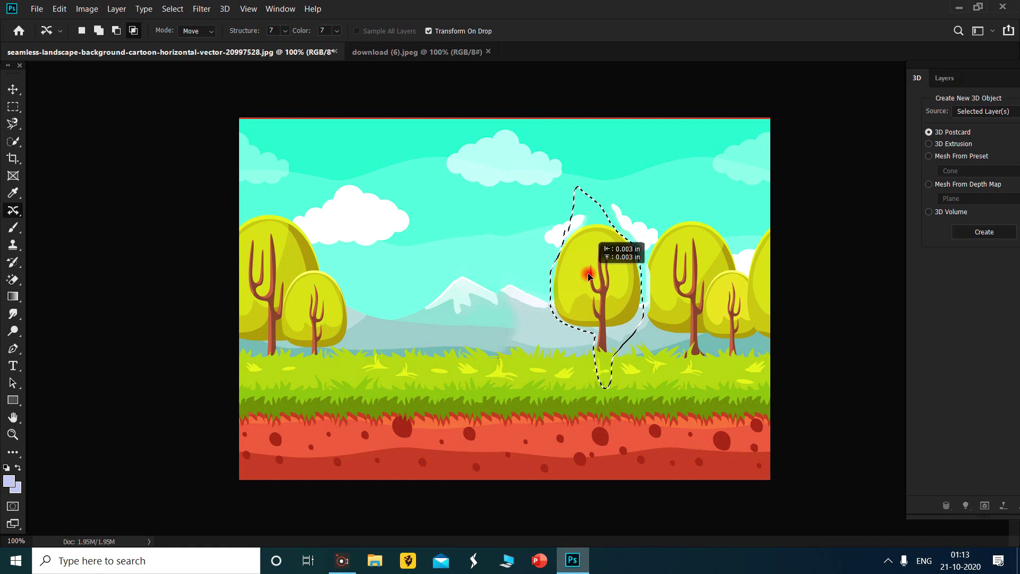
{"action": "mouse_move", "coordinate": [586, 275]}
{"action": "left_mouse_down"}
{"action": "mouse_move", "coordinate": [538, 275]}
{"action": "mouse_move", "coordinate": [593, 277]}
{"action": "mouse_move", "coordinate": [569, 269]}
{"action": "mouse_move", "coordinate": [577, 274]}
{"action": "left_mouse_up"}
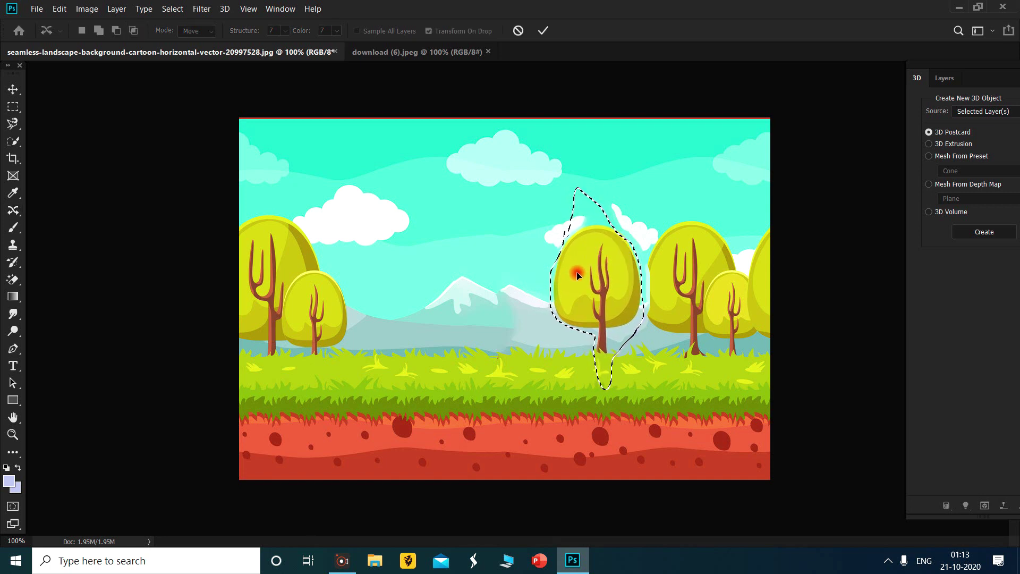
{"action": "left_click", "coordinate": [542, 270]}
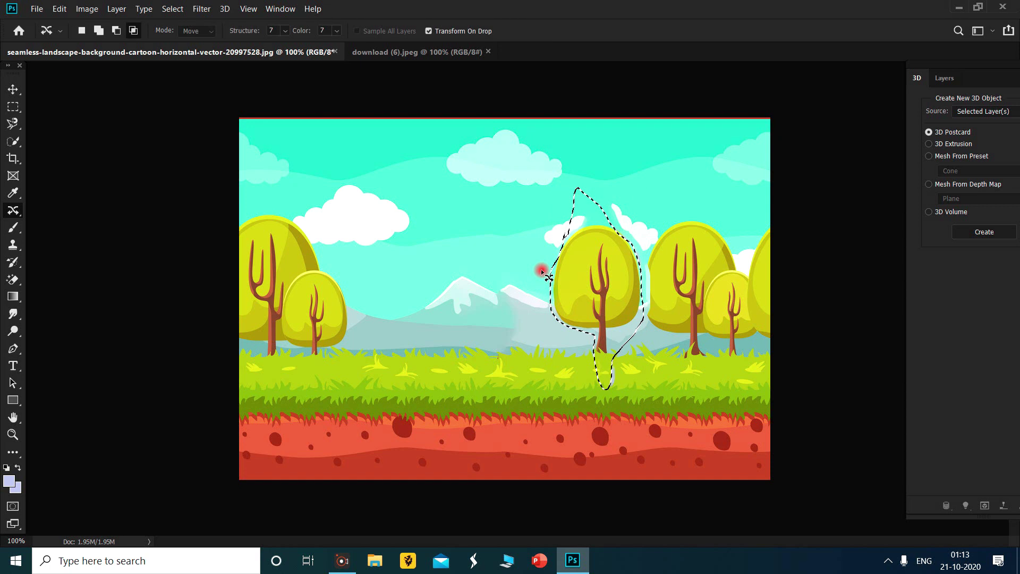
{"action": "left_click_drag", "start_coordinate": [564, 299], "coordinate": [471, 290]}
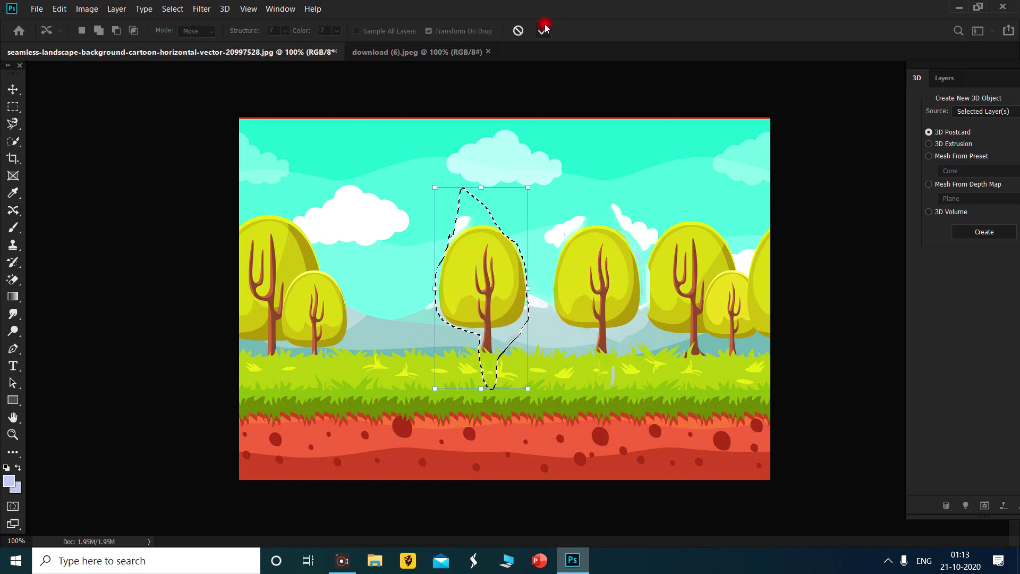
{"action": "left_click", "coordinate": [543, 29]}
Step: Try to move the selected tree back to the right beside the neighbouring tree, and undo the repeated moves
{"action": "left_click", "coordinate": [487, 251]}
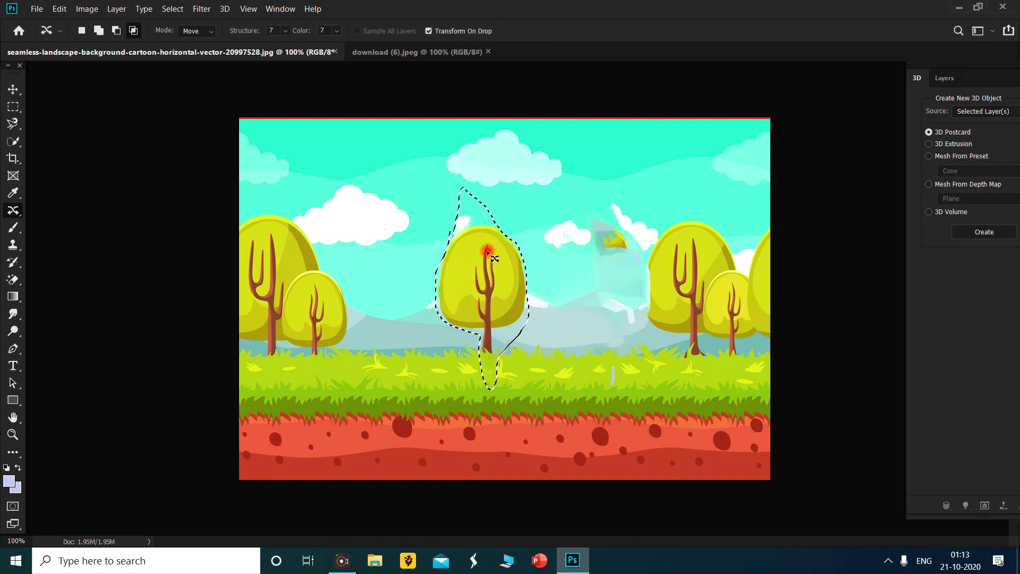
{"action": "mouse_move", "coordinate": [488, 251]}
{"action": "left_mouse_down"}
{"action": "mouse_move", "coordinate": [571, 257]}
{"action": "mouse_move", "coordinate": [496, 266]}
{"action": "mouse_move", "coordinate": [494, 253]}
{"action": "mouse_move", "coordinate": [567, 266]}
{"action": "mouse_move", "coordinate": [575, 251]}
{"action": "mouse_move", "coordinate": [631, 248]}
{"action": "left_mouse_up"}
{"action": "left_click", "coordinate": [542, 30]}
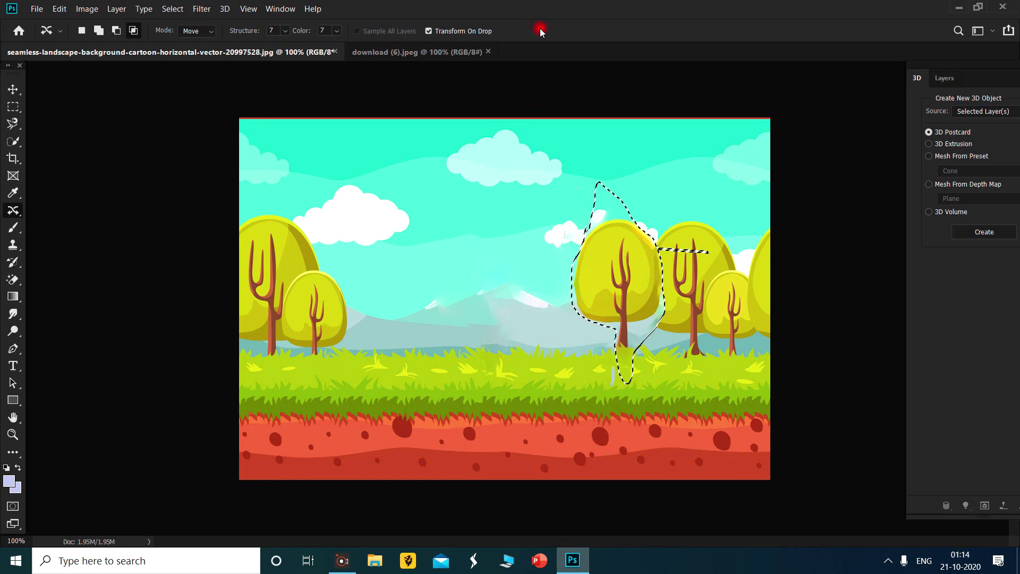
{"action": "key", "text": "ctrl+z"}
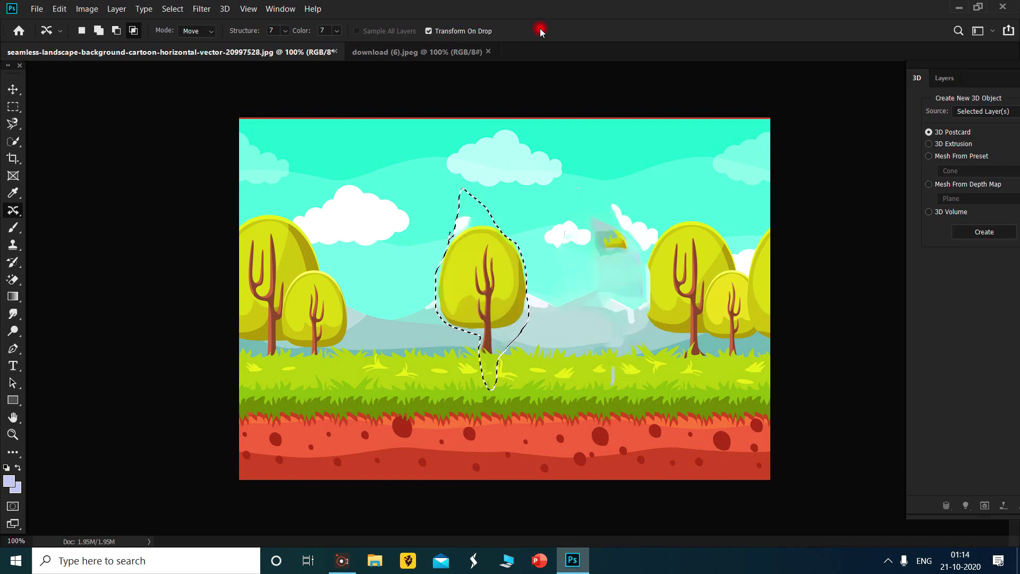
{"action": "key", "text": "ctrl+shift+z"}
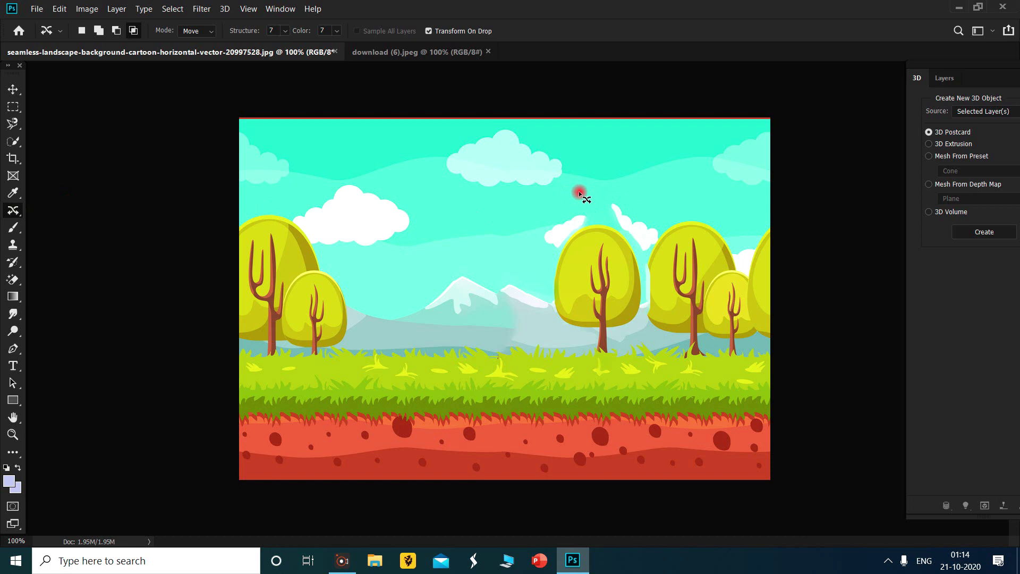
Step: Outline the shifted tree, place a copy of it to the left in front of the mountains, and clear the selection
{"action": "mouse_move", "coordinate": [572, 235]}
{"action": "left_mouse_down"}
{"action": "mouse_move", "coordinate": [551, 277]}
{"action": "mouse_move", "coordinate": [551, 303]}
{"action": "mouse_move", "coordinate": [562, 322]}
{"action": "mouse_move", "coordinate": [594, 330]}
{"action": "mouse_move", "coordinate": [596, 374]}
{"action": "mouse_move", "coordinate": [635, 335]}
{"action": "mouse_move", "coordinate": [649, 296]}
{"action": "mouse_move", "coordinate": [612, 219]}
{"action": "mouse_move", "coordinate": [572, 230]}
{"action": "left_mouse_up"}
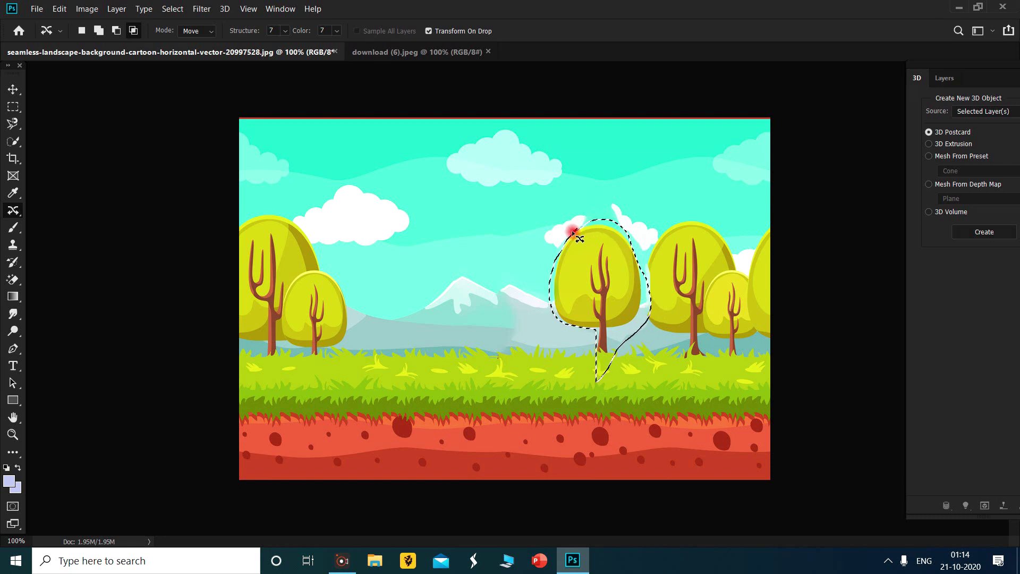
{"action": "left_click", "coordinate": [12, 89]}
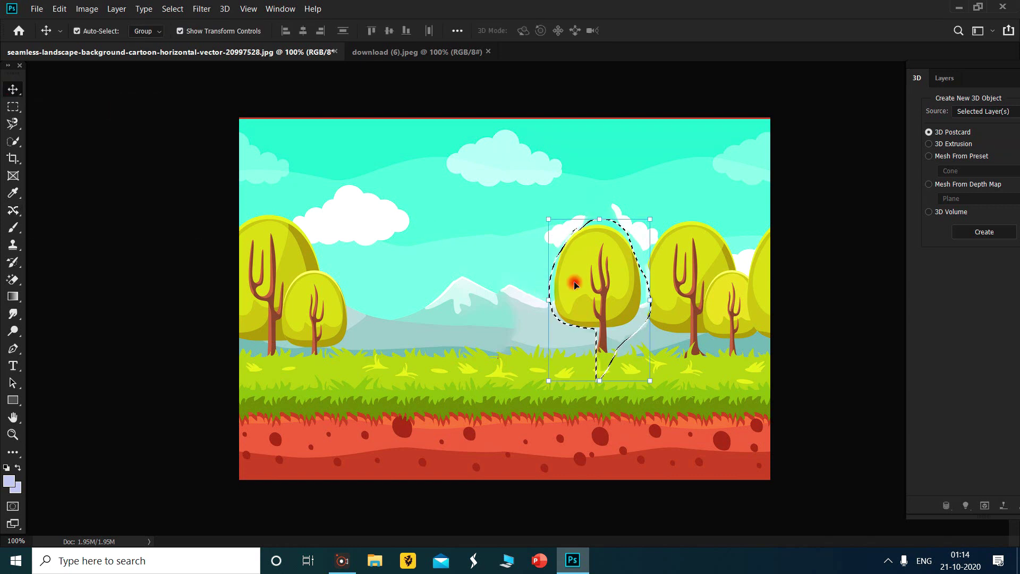
{"action": "left_click_drag", "start_coordinate": [570, 287], "coordinate": [440, 279]}
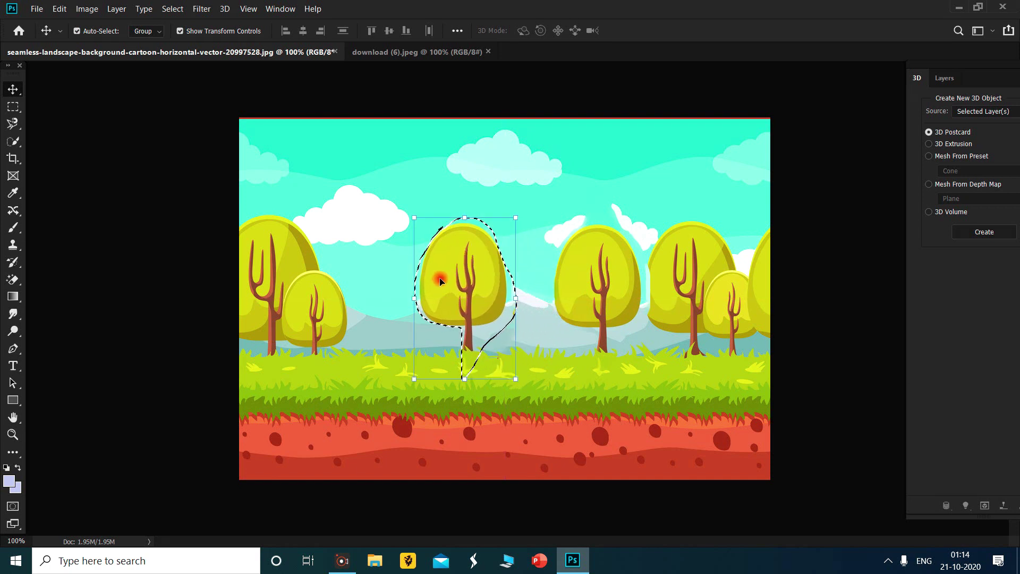
{"action": "key", "text": "ctrl"}
{"action": "key", "text": "ctrl+d"}
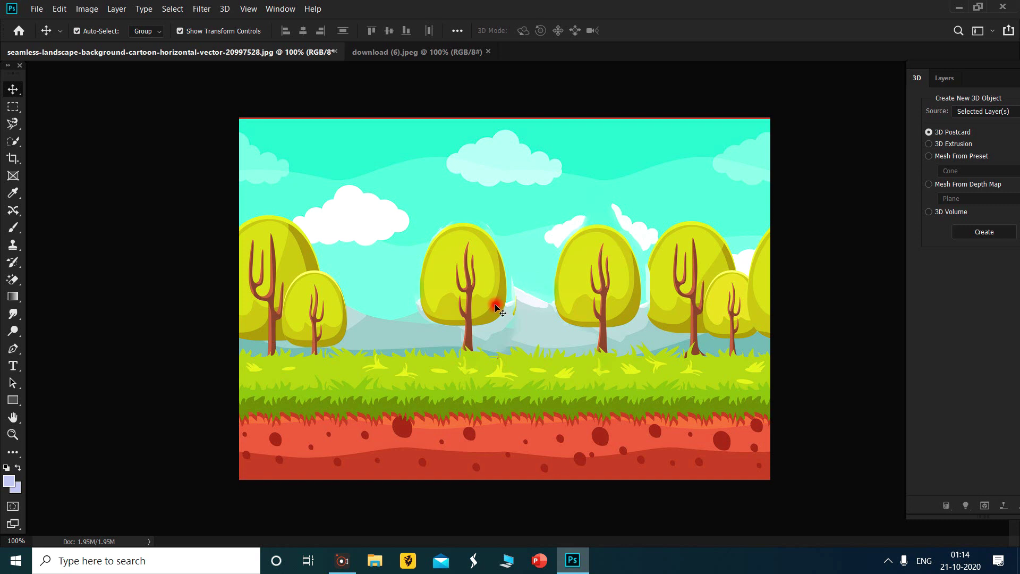
Step: Outline the copied tree with the Content-Aware Move tool and place another copy farther left with the Move tool, clearing the selection
{"action": "left_click", "coordinate": [13, 212]}
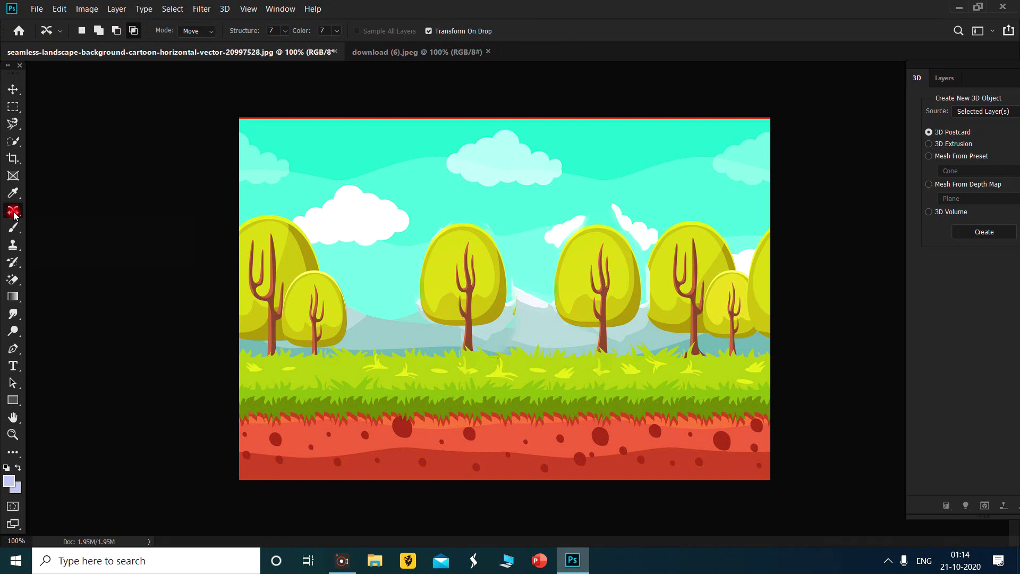
{"action": "mouse_move", "coordinate": [426, 245]}
{"action": "left_mouse_down"}
{"action": "mouse_move", "coordinate": [445, 217]}
{"action": "mouse_move", "coordinate": [491, 225]}
{"action": "left_mouse_up"}
{"action": "mouse_move", "coordinate": [517, 266]}
{"action": "left_mouse_down"}
{"action": "mouse_move", "coordinate": [485, 347]}
{"action": "mouse_move", "coordinate": [462, 354]}
{"action": "mouse_move", "coordinate": [451, 373]}
{"action": "mouse_move", "coordinate": [415, 312]}
{"action": "left_mouse_up"}
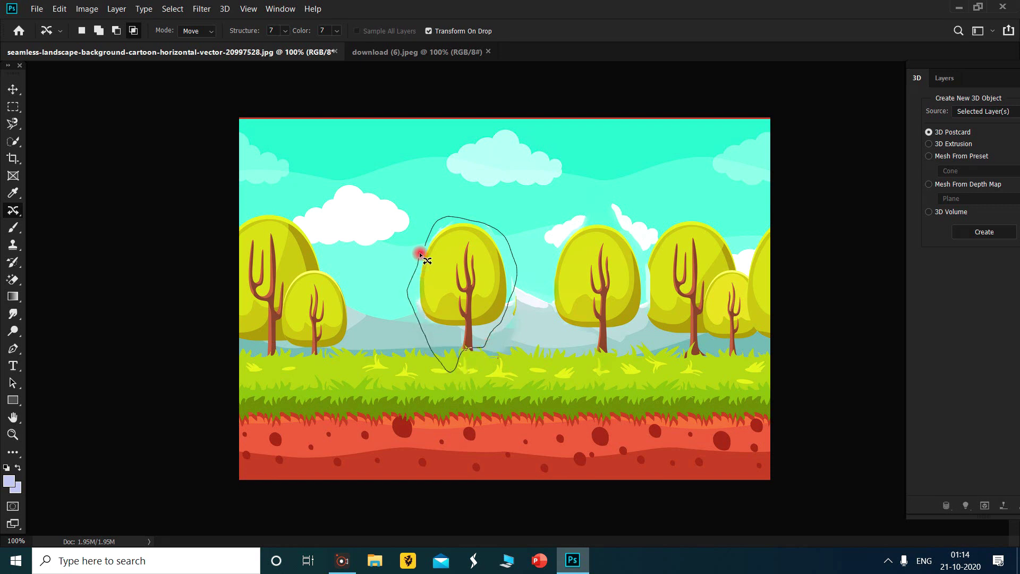
{"action": "left_click_drag", "start_coordinate": [429, 246], "coordinate": [429, 246]}
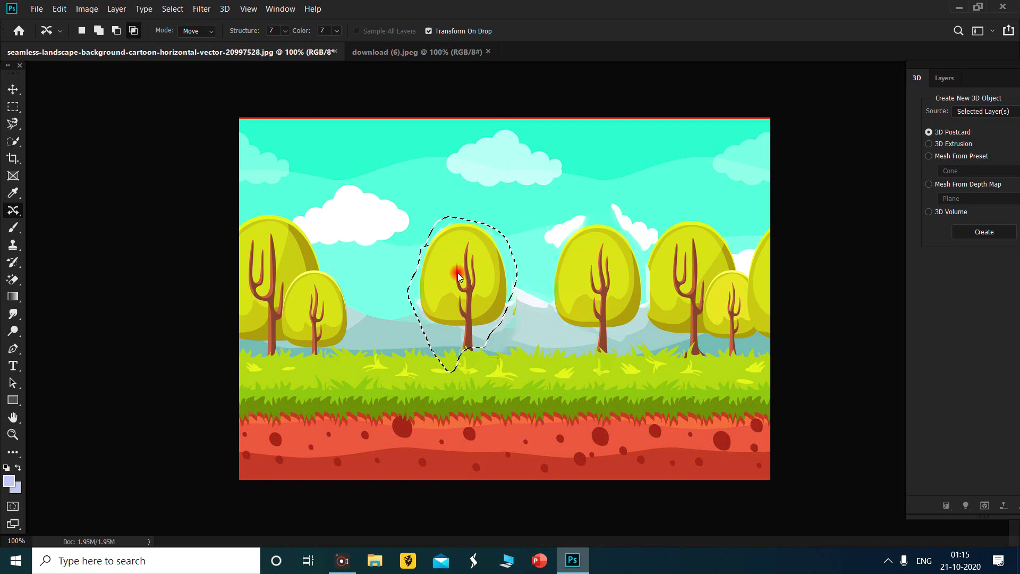
{"action": "key", "text": "v"}
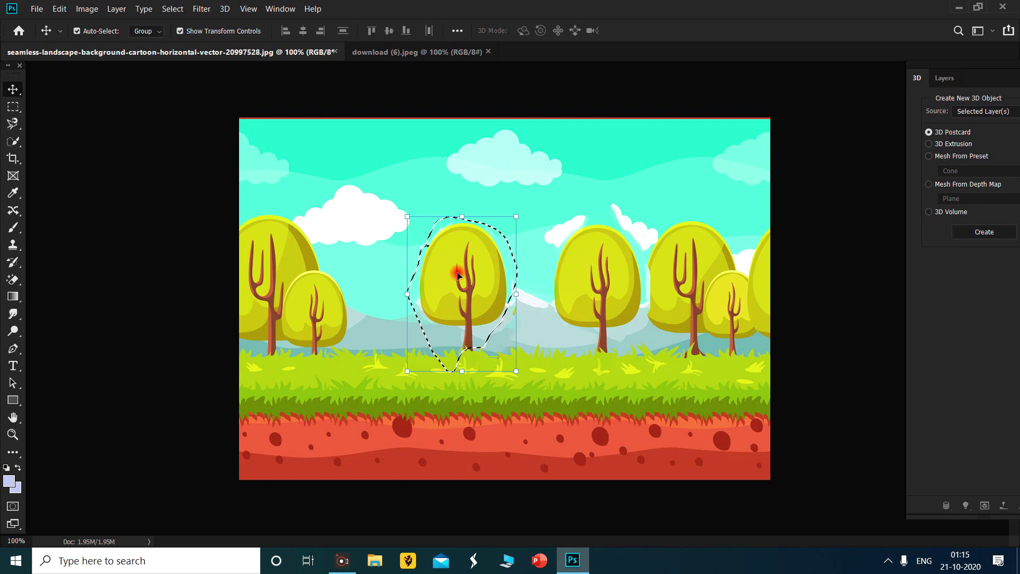
{"action": "left_click_drag", "start_coordinate": [458, 274], "coordinate": [378, 277]}
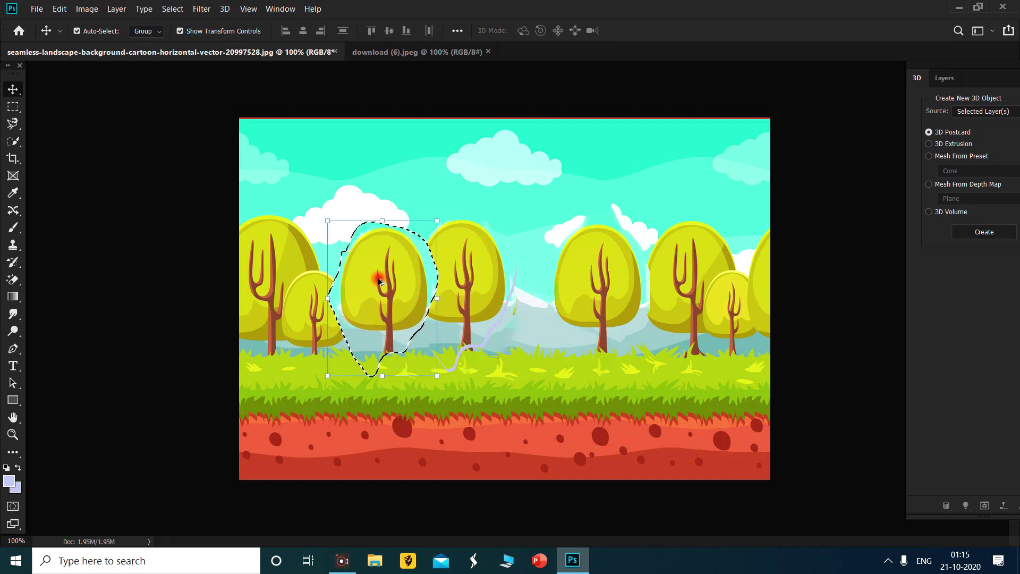
{"action": "key", "text": "ctrl"}
{"action": "key", "text": "ctrl+d"}
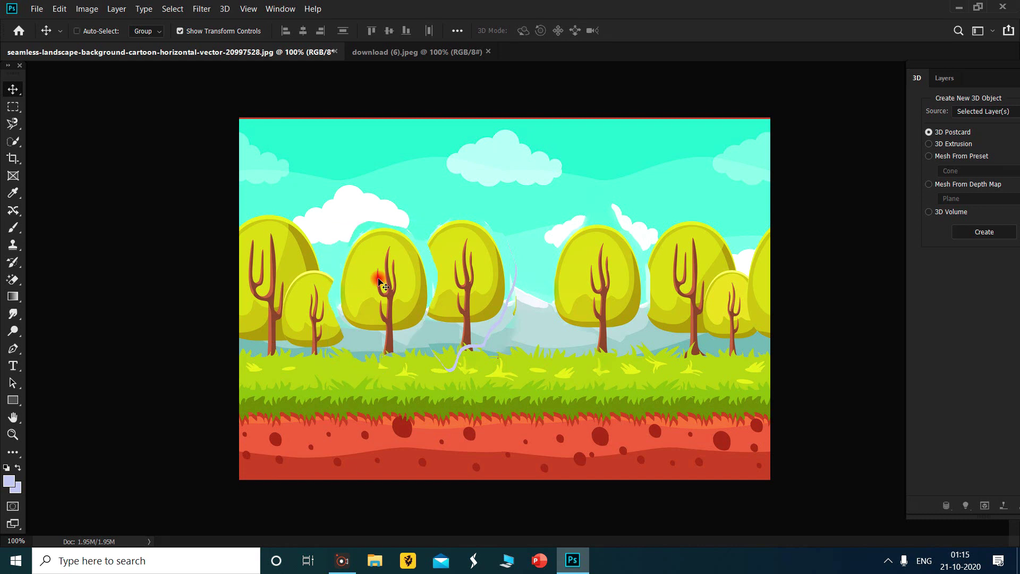
Step: Save the edited landscape image
{"action": "key", "text": "ctrl+s"}
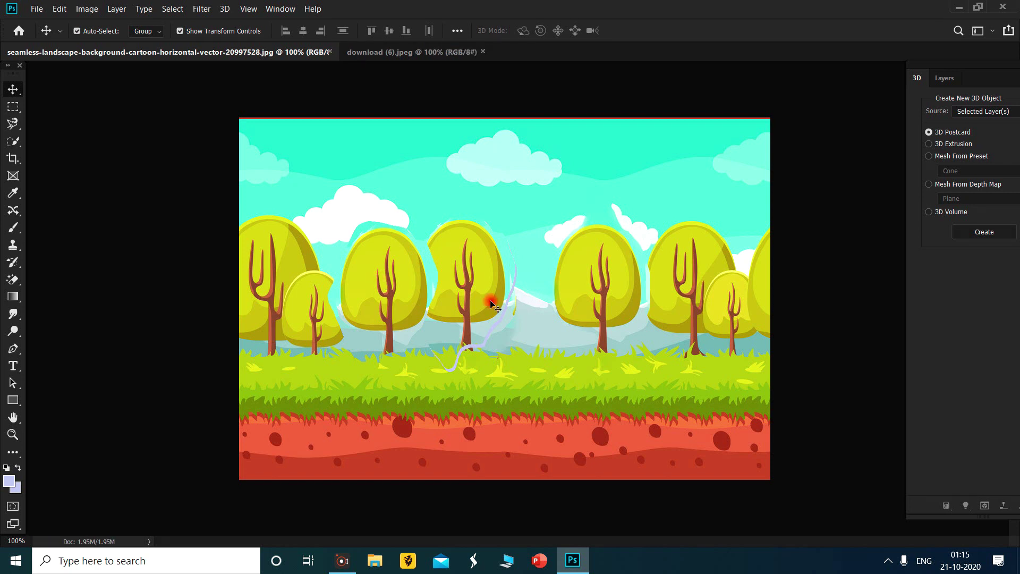
{"action": "left_click_drag", "start_coordinate": [535, 307], "coordinate": [553, 304]}
{"action": "left_click", "coordinate": [632, 256]}
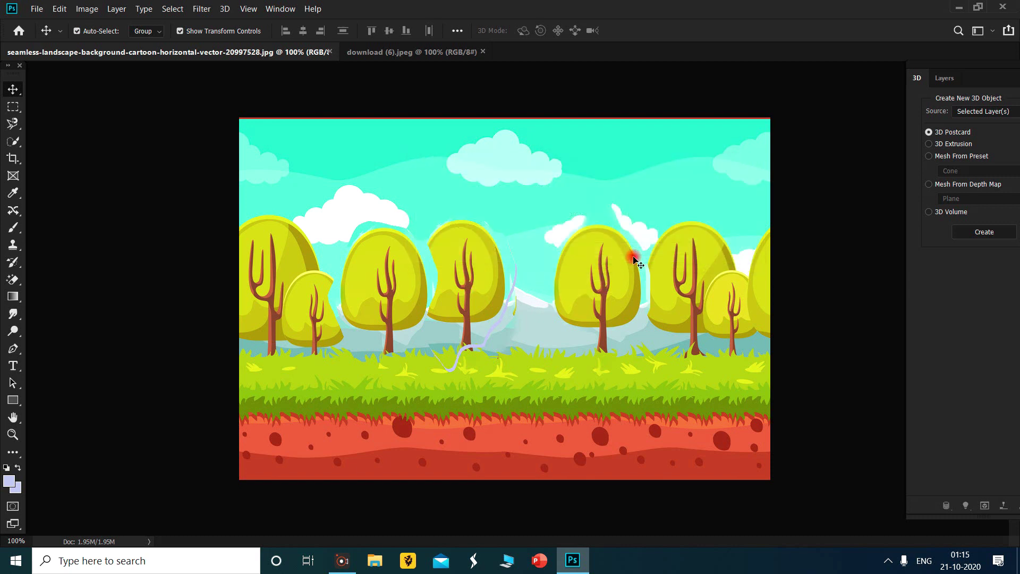